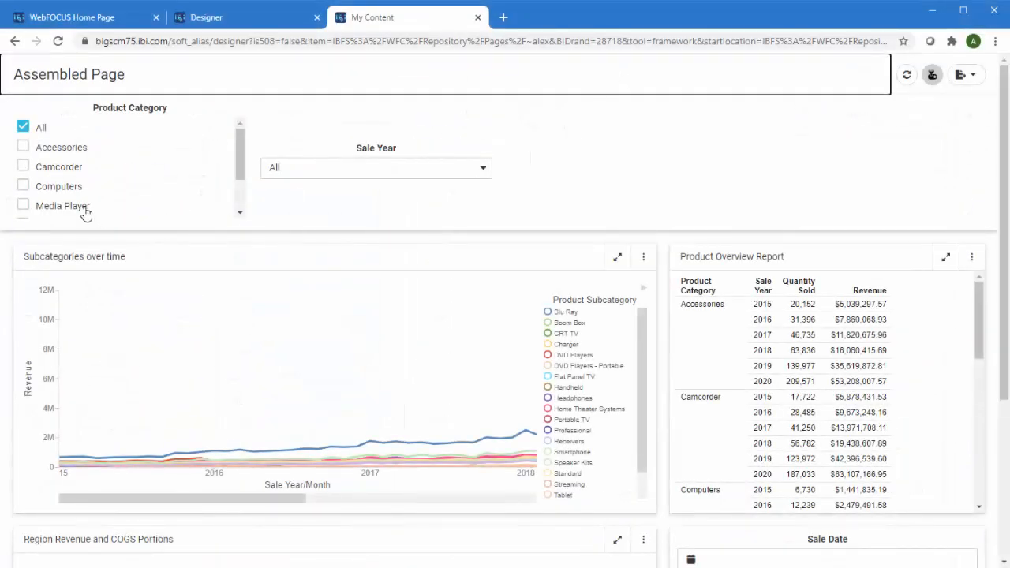
- Filter the assembled page to the Media Player product category and hide the page's filter panel
left_click(37, 208)
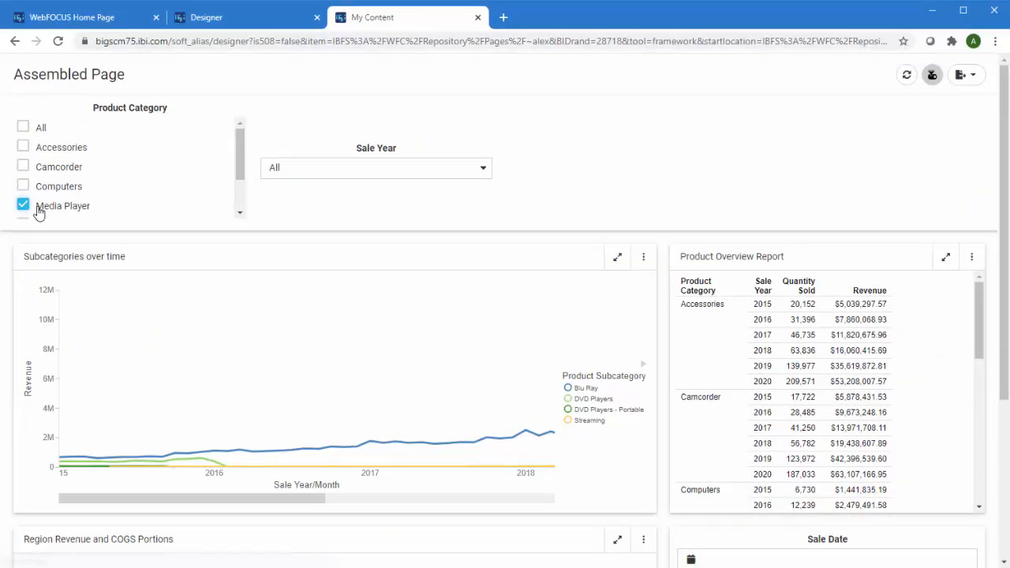
left_click(931, 75)
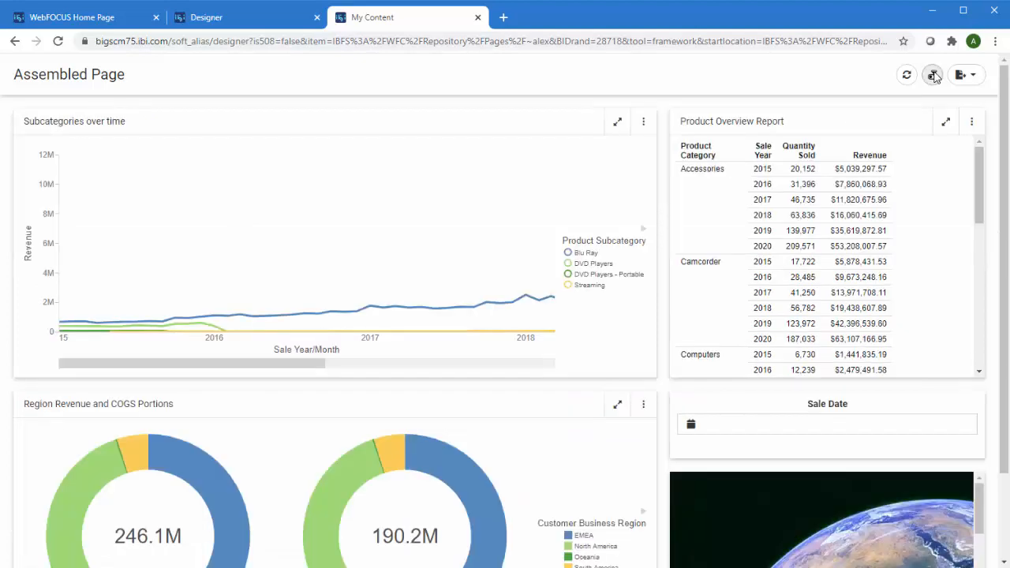
left_click(948, 422)
left_click(740, 306)
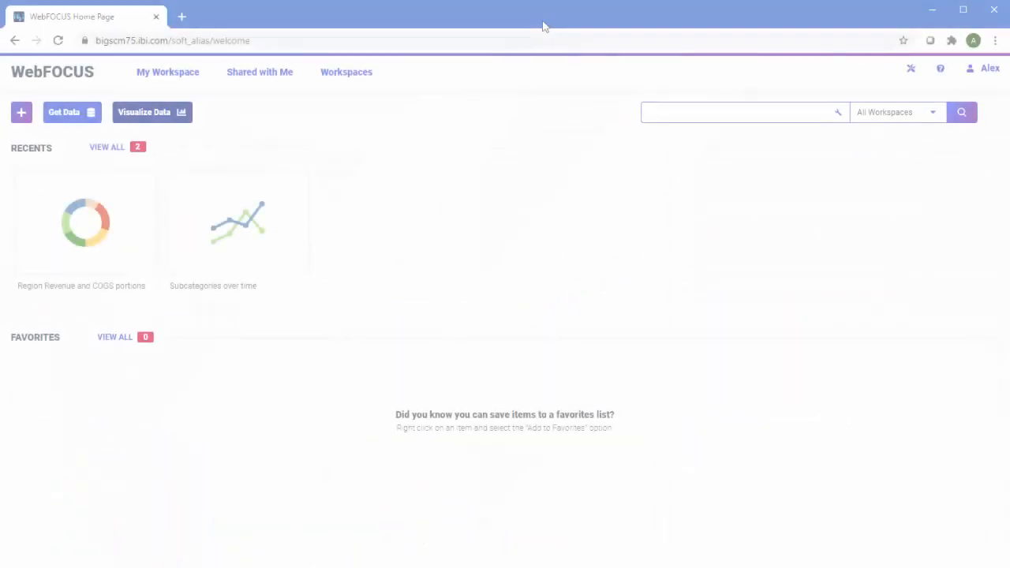
- Start a new visualization using the wf_retail_lite data source
left_click(156, 115)
scroll(341, 243, "down", 10)
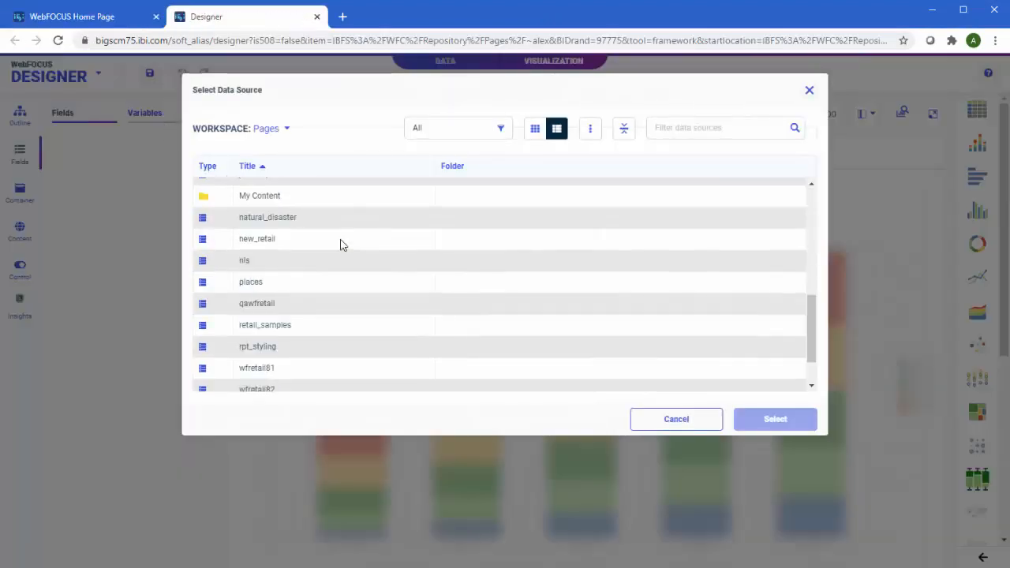
left_click(287, 339)
double_click(287, 337)
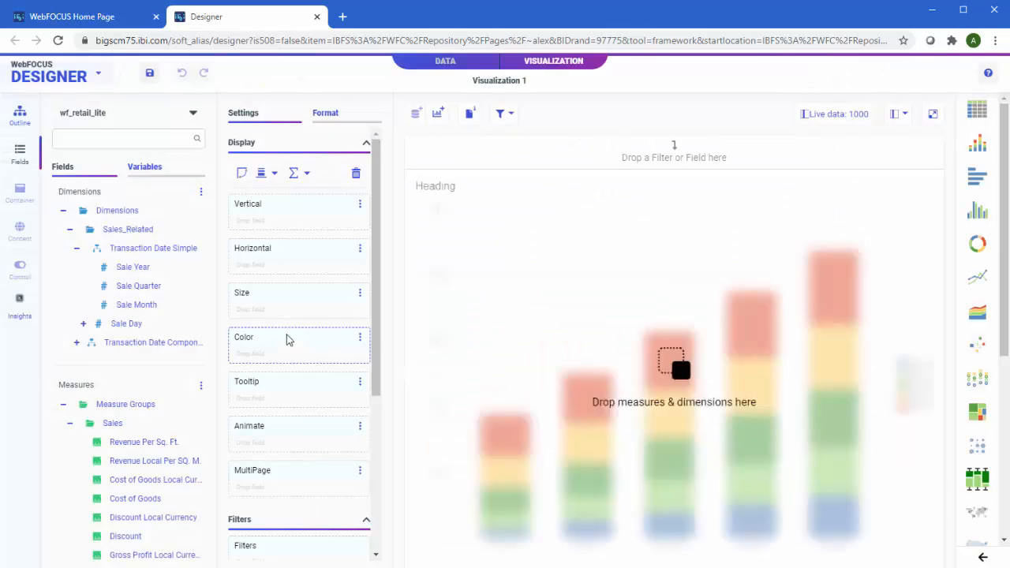
- Build a line chart of Revenue by Sale Year/Month from the Transaction Date Components hierarchy
scroll(189, 449, "down", 2)
double_click(124, 521)
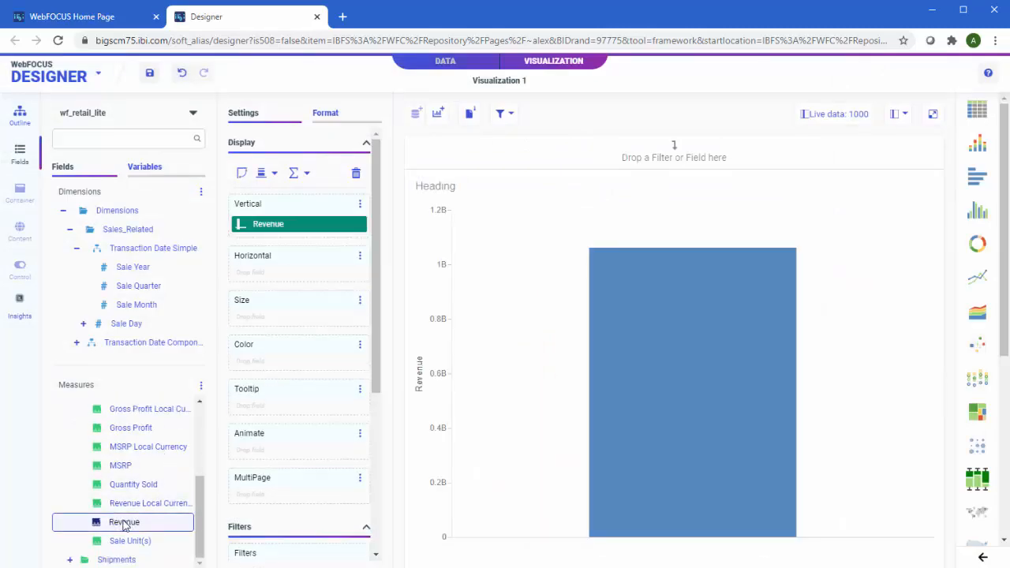
scroll(150, 313, "down", 3)
left_click(77, 231)
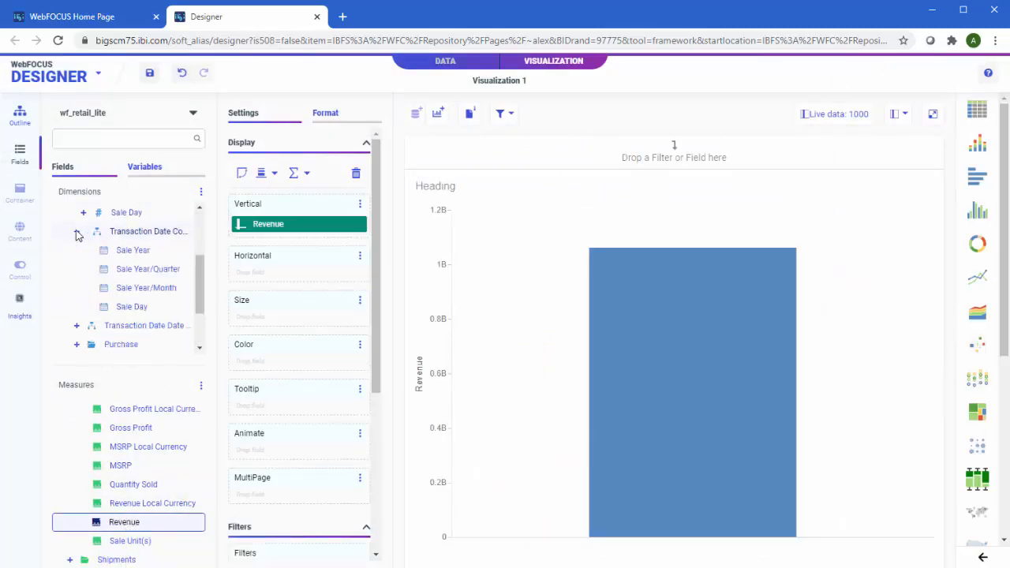
double_click(130, 289)
left_click(976, 277)
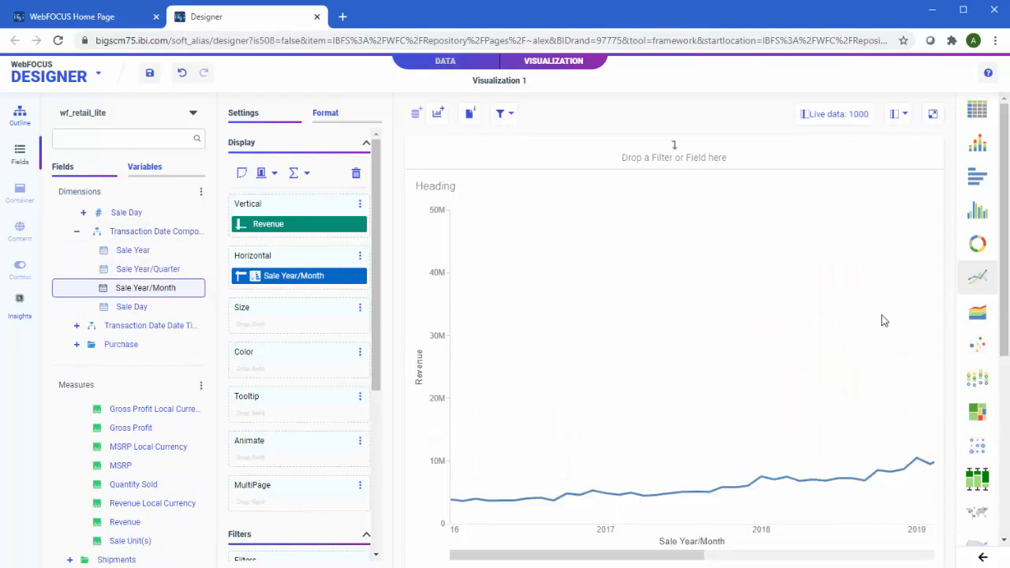
- Color the line chart by Product Subcategory and add Product Category as a filter above it, left at All
scroll(145, 329, "down", 2)
left_click(69, 287)
left_click_drag(142, 324, 288, 366)
left_click_drag(141, 307, 453, 160)
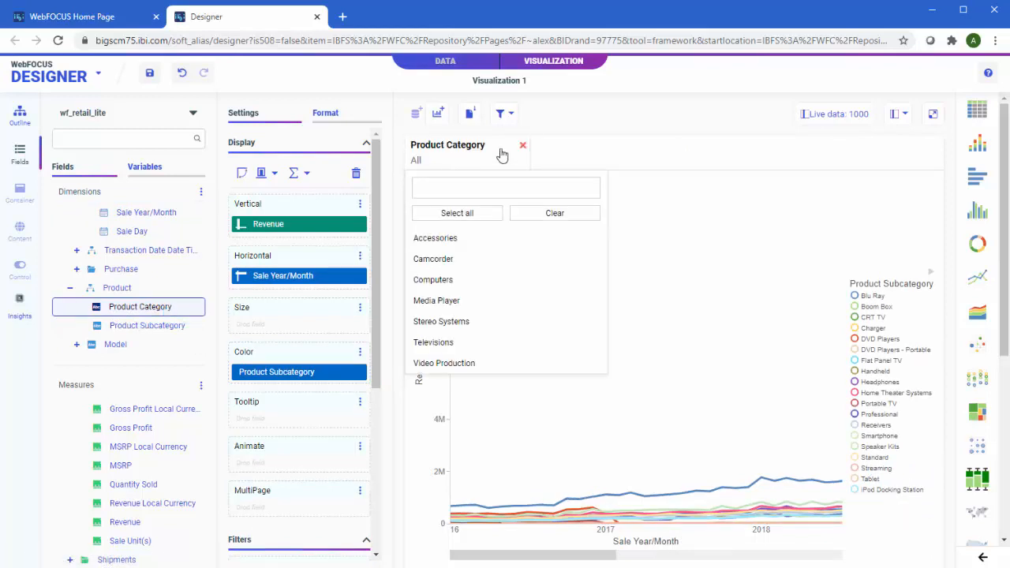
left_click(565, 122)
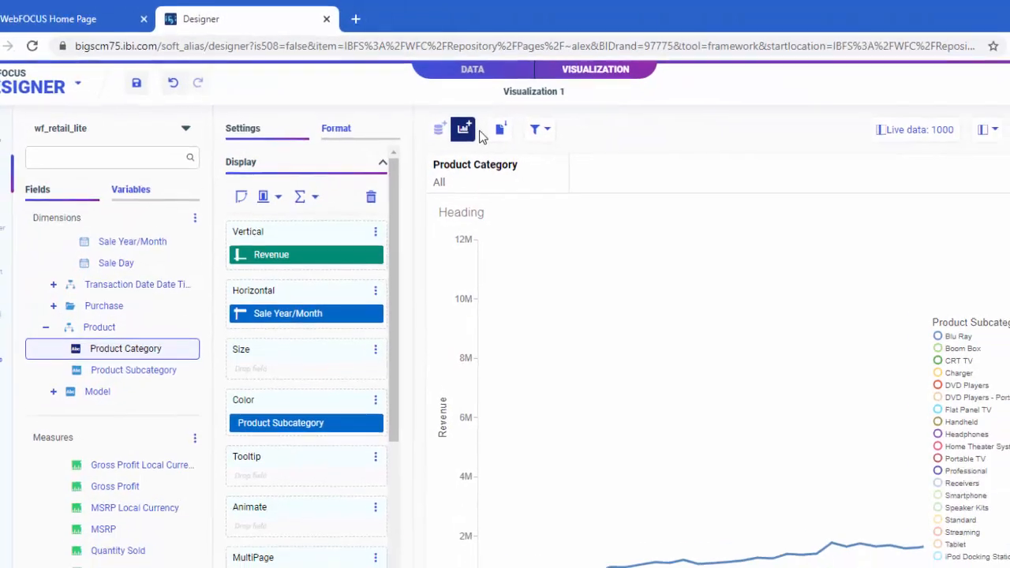
- Add a second visualization to the page and make it a report with rows, column groups and summaries
left_click(516, 137)
left_click(439, 115)
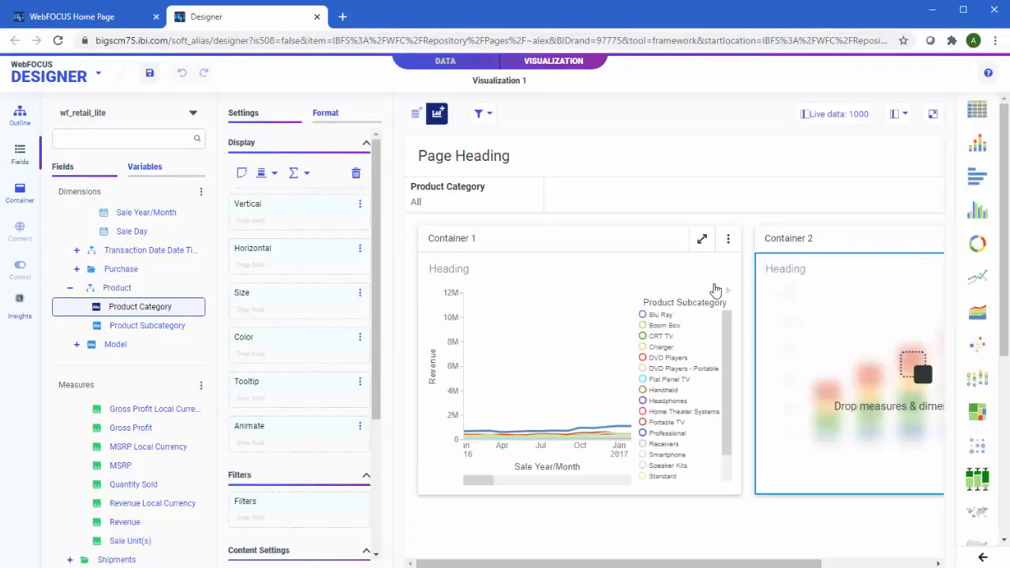
scroll(972, 316, "down", 2)
left_click(976, 434)
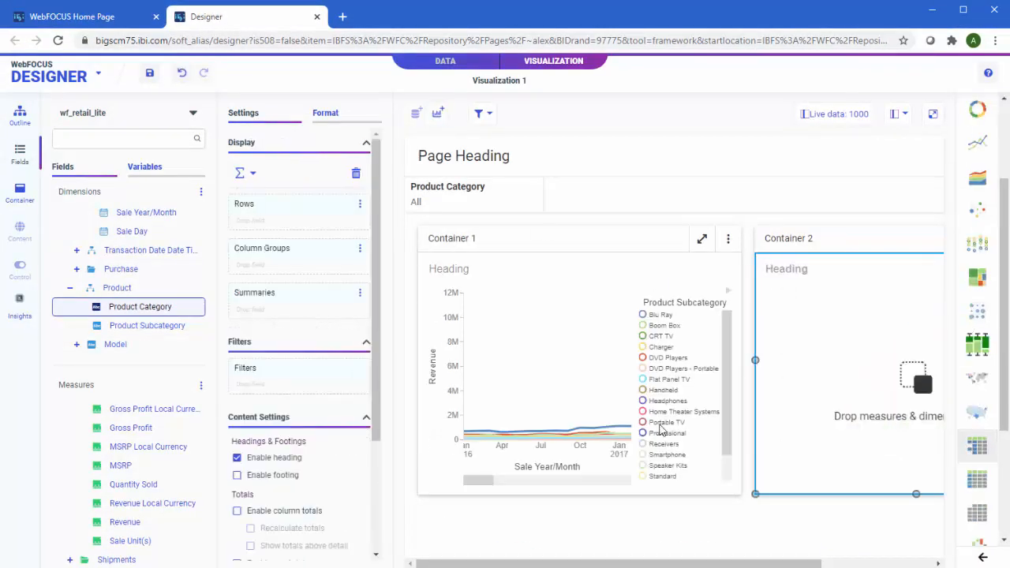
- Fill the new report with Product Category and Sale Year as rows and Quantity Sold and Revenue as summaries
double_click(98, 307)
double_click(134, 216)
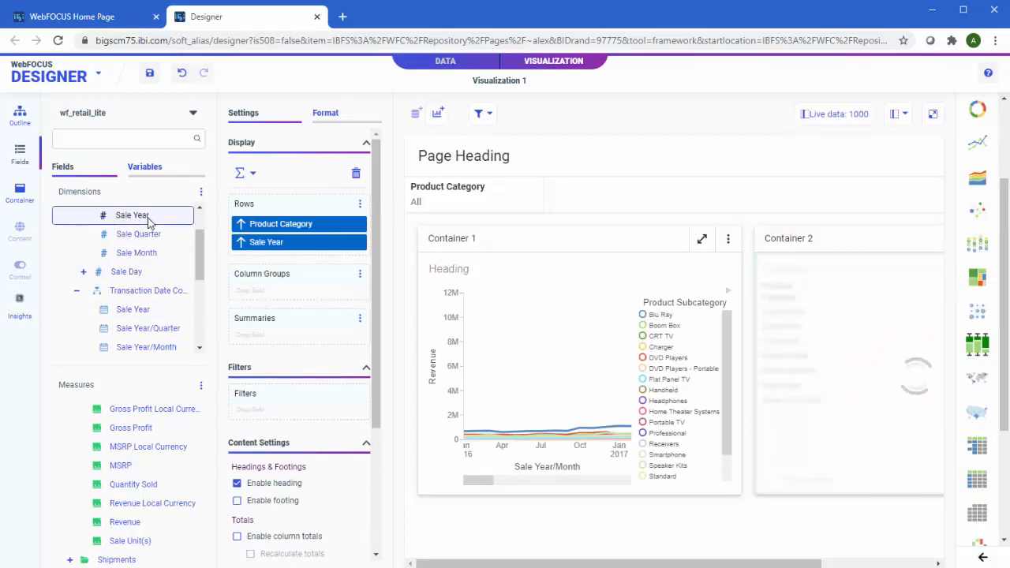
left_click(136, 483)
double_click(134, 522)
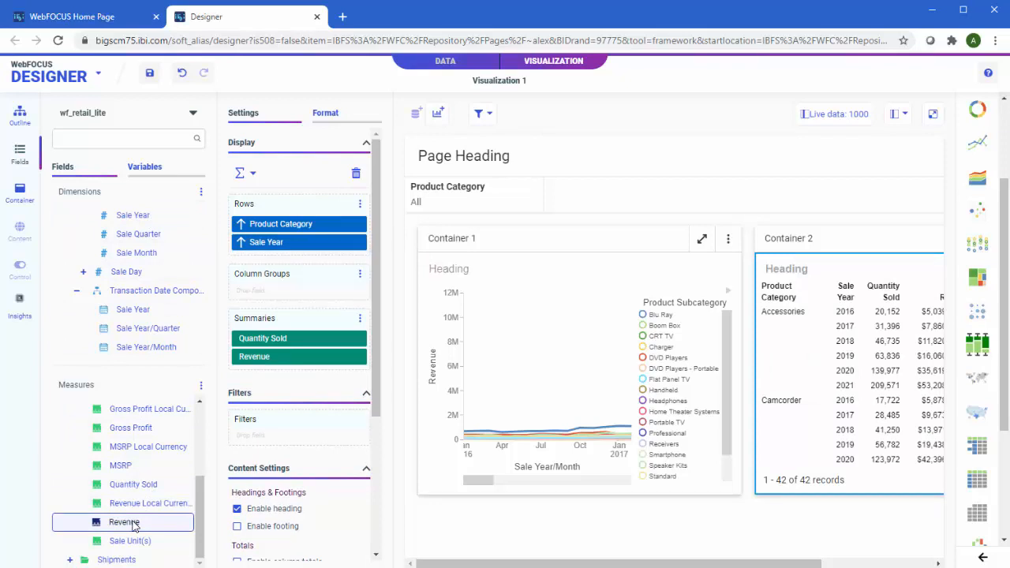
- Create a third container from Cost of Goods below the others, widen it across the page and make it a ring chart
scroll(134, 497, "up", 3)
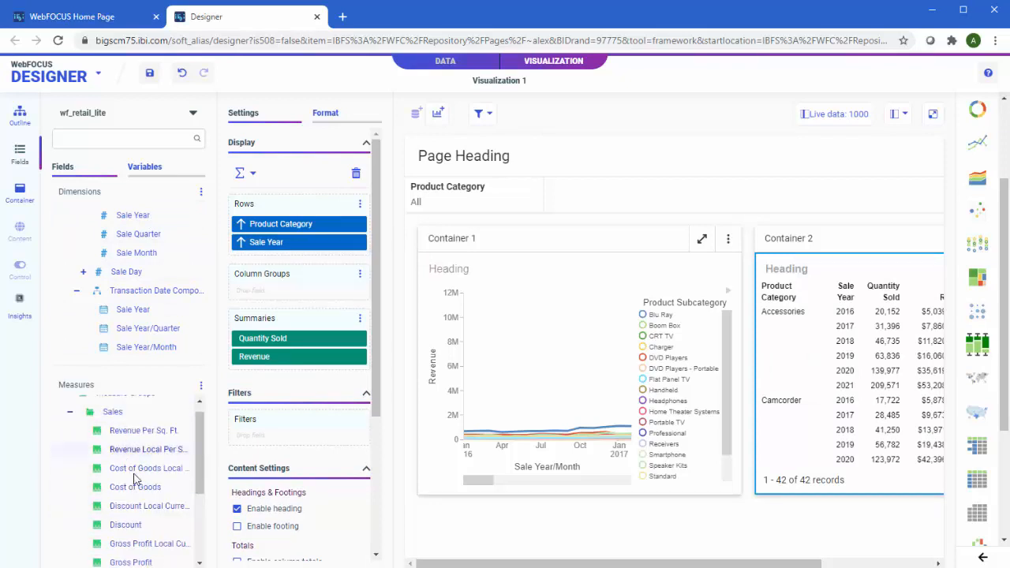
left_click_drag(134, 489, 416, 491)
left_click_drag(636, 563, 761, 563)
left_click_drag(581, 410, 919, 385)
left_click(975, 112)
- Color the ring chart by Customer Business Region and add Gross Profit as its second measure
scroll(110, 316, "down", 5)
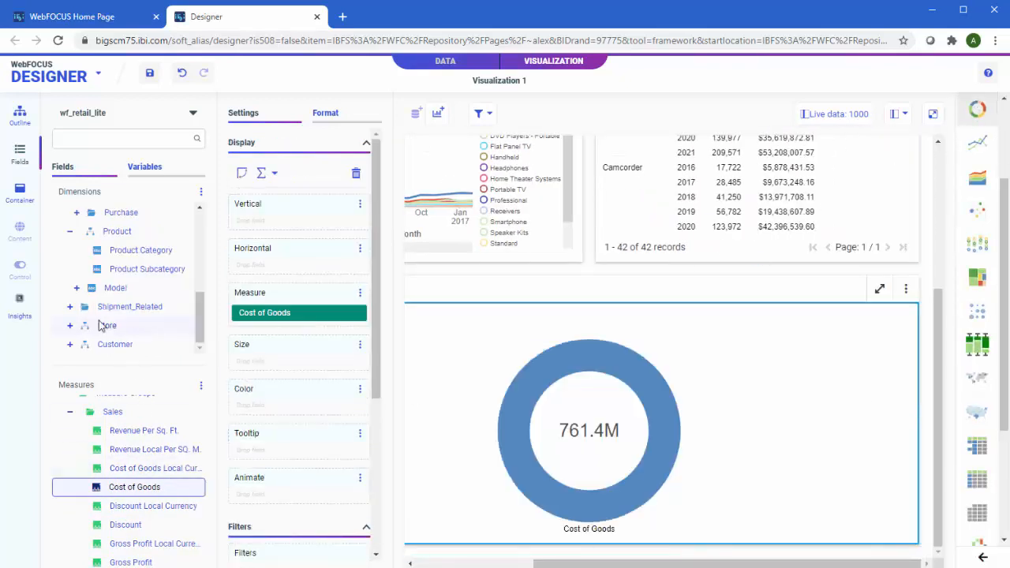
double_click(135, 231)
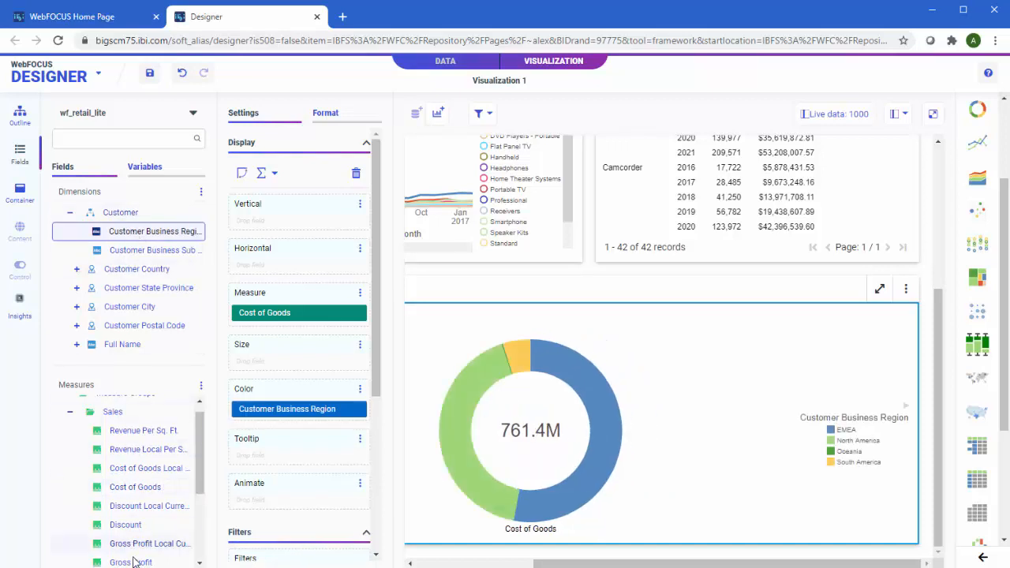
double_click(131, 560)
- Exclude the data points from January 2021 onward in the Container 1 line chart
left_click(426, 564)
scroll(604, 489, "up", 3)
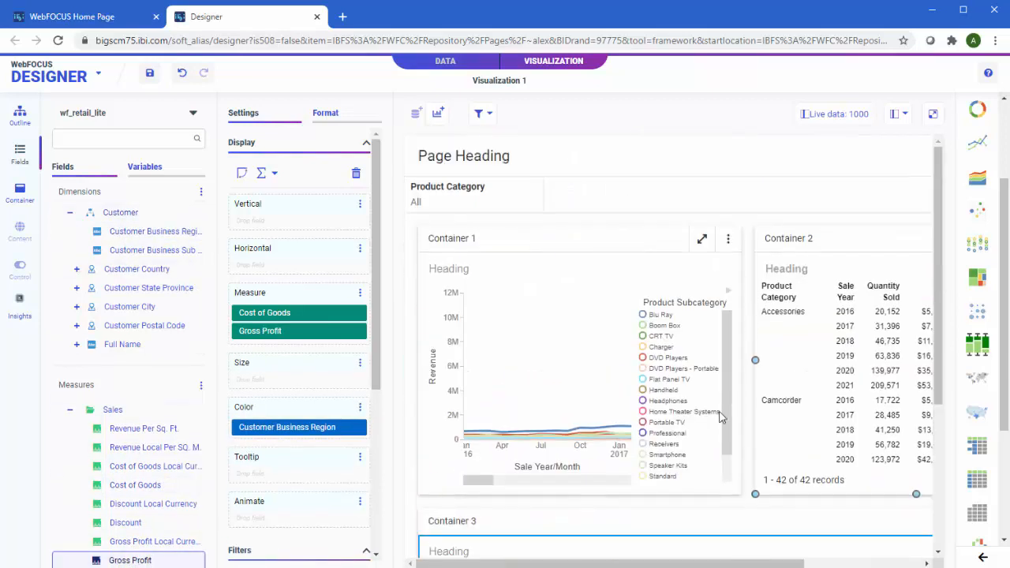
left_click(601, 482)
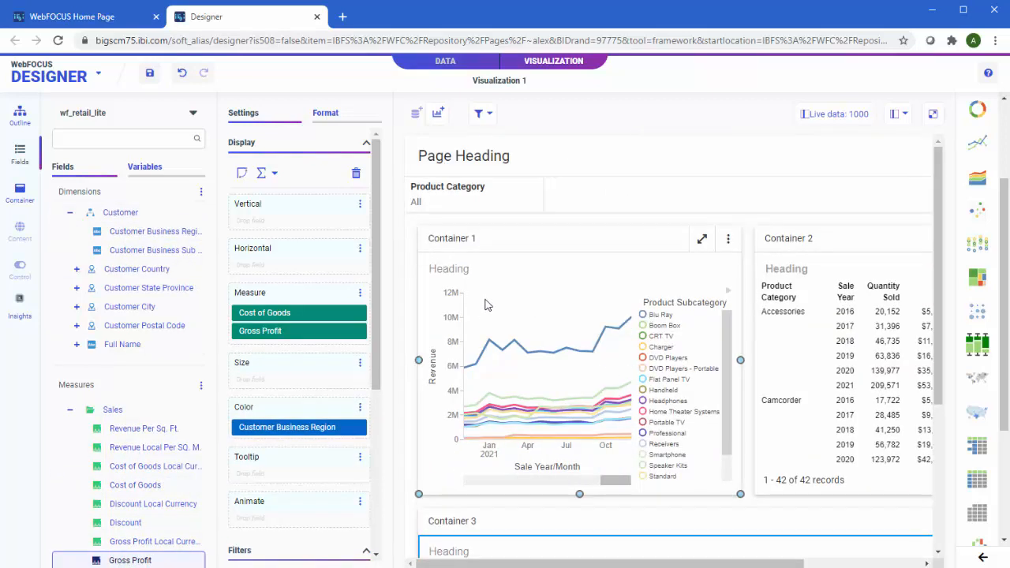
left_click(632, 444)
left_click_drag(482, 304, 633, 444)
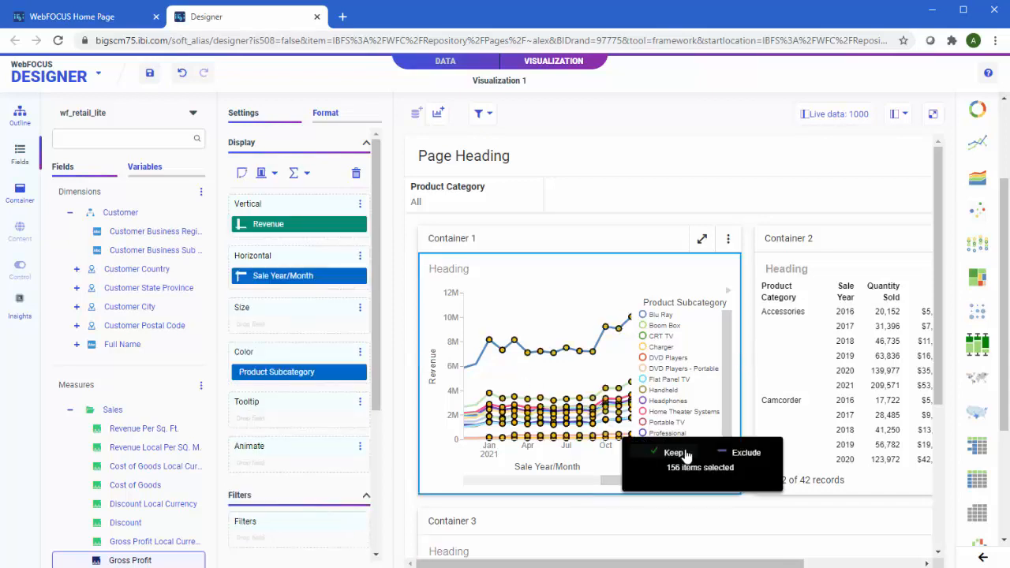
left_click(730, 454)
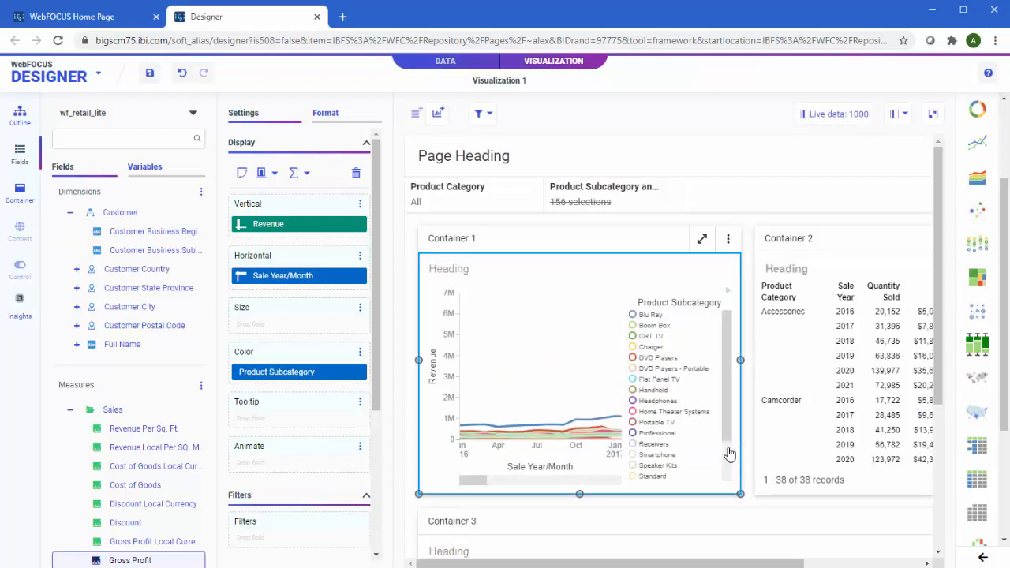
- Add Sale Date from the Sale Date Details folder as a third filter on the page's filter bar
scroll(136, 284, "down", 5)
left_click(83, 285)
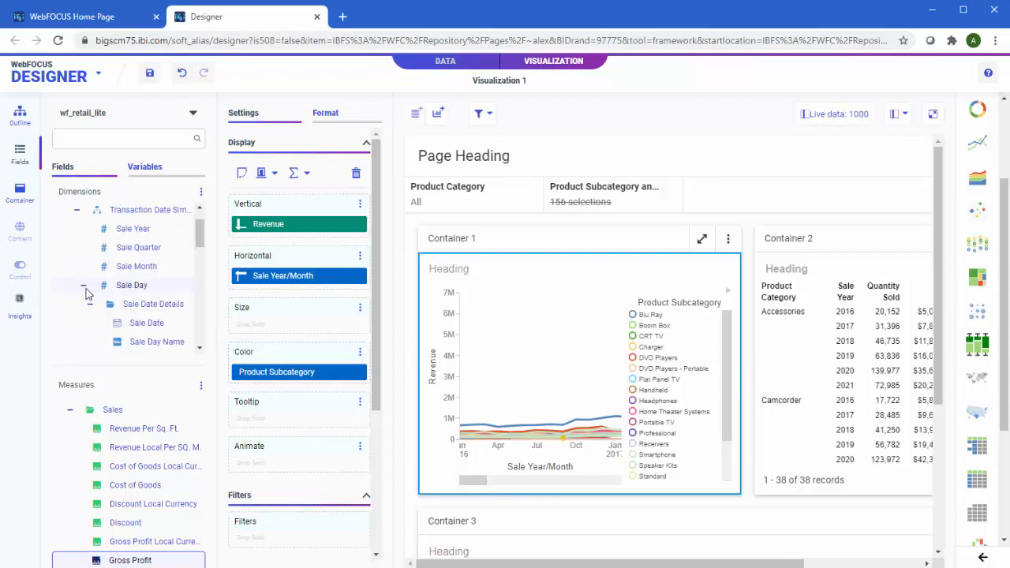
left_click_drag(120, 322, 719, 206)
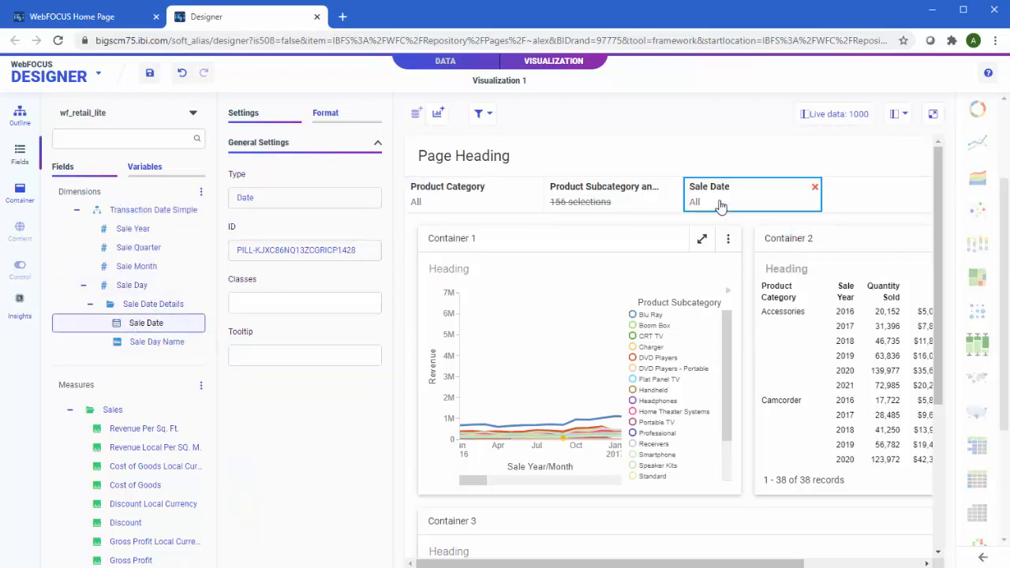
- Apply the Midnight theme to the whole page
left_click(732, 160)
left_click(344, 116)
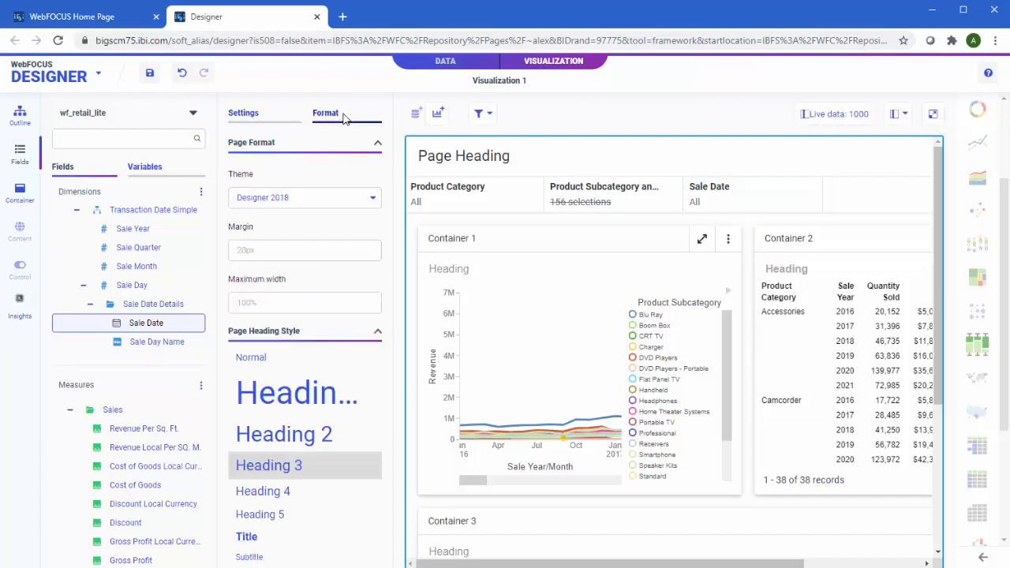
left_click(369, 200)
left_click(279, 264)
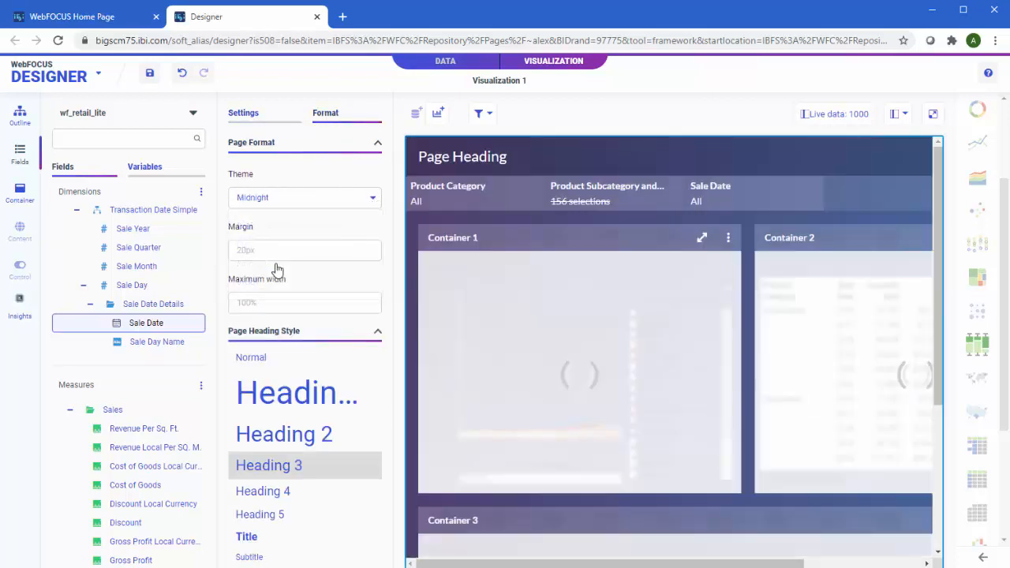
- Apply Style 5 to Container 1 and display the page outline
left_click(550, 243)
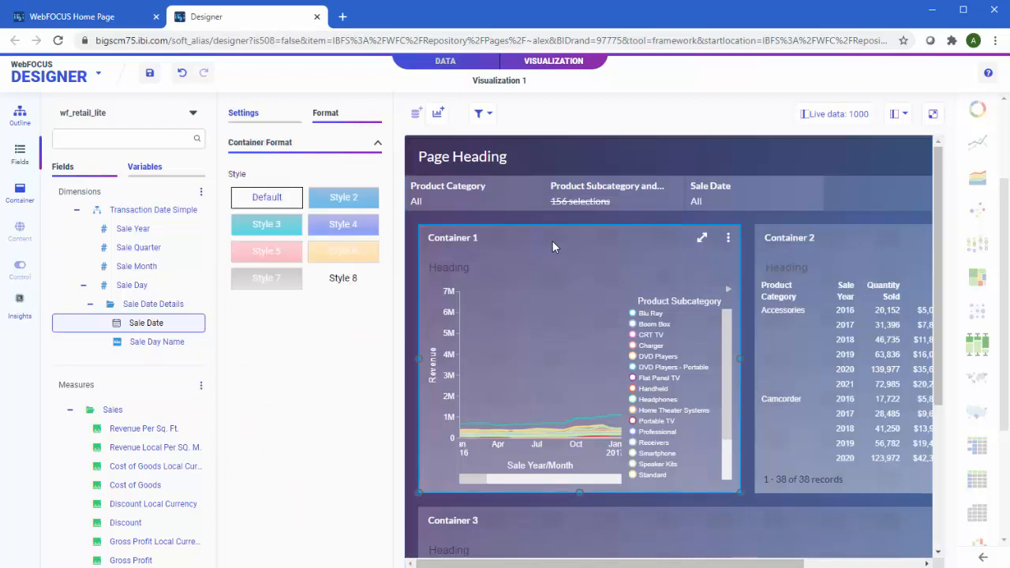
left_click(288, 253)
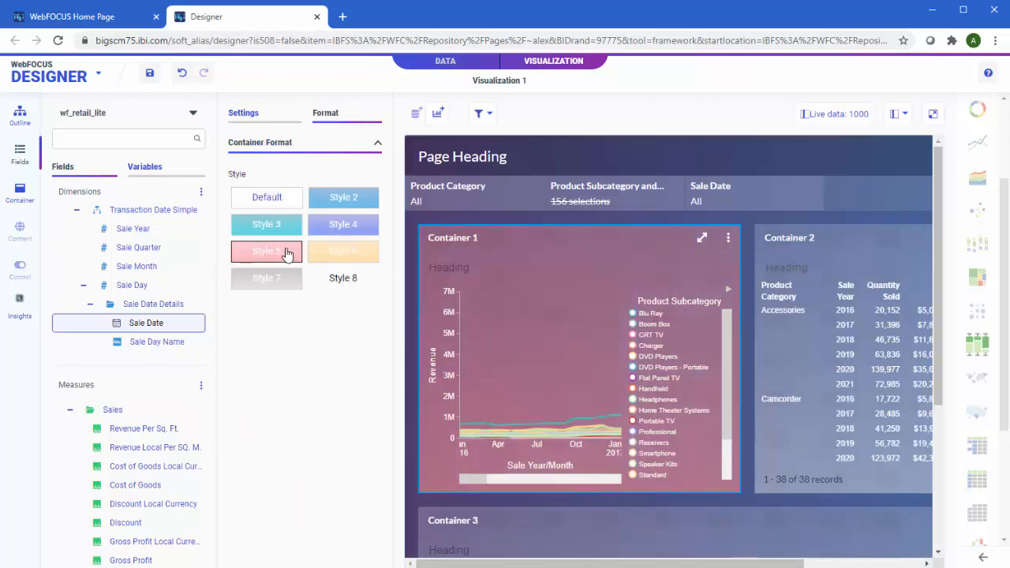
left_click(19, 115)
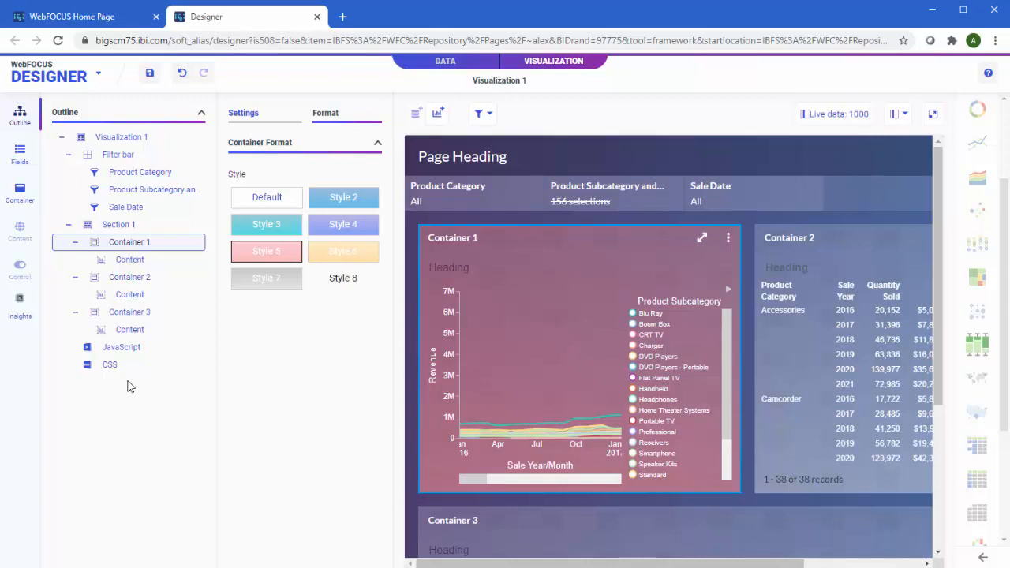
- Start assembling a new visualization page from existing content, choosing a page template with an empty grid
left_click(89, 18)
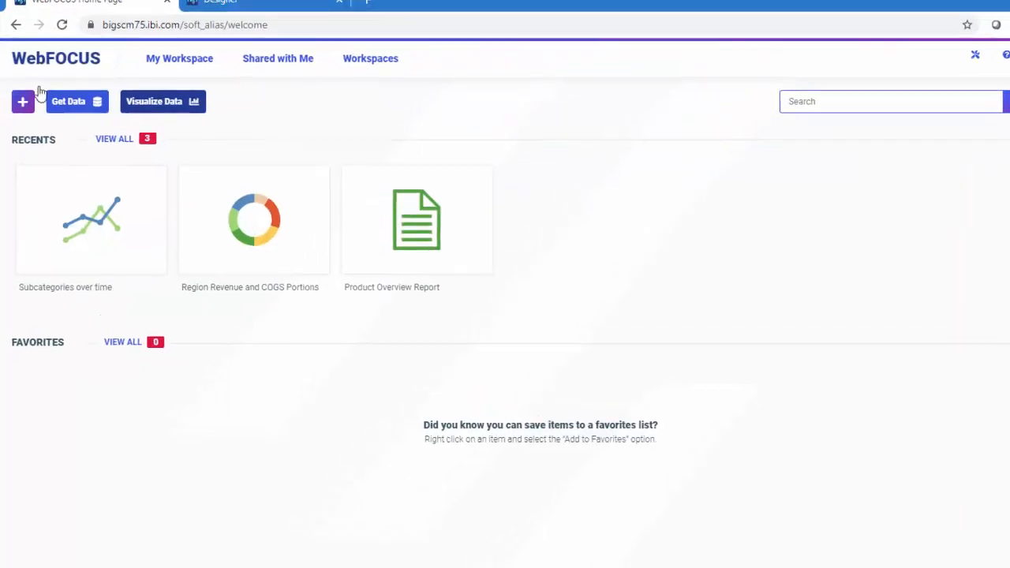
left_click(22, 112)
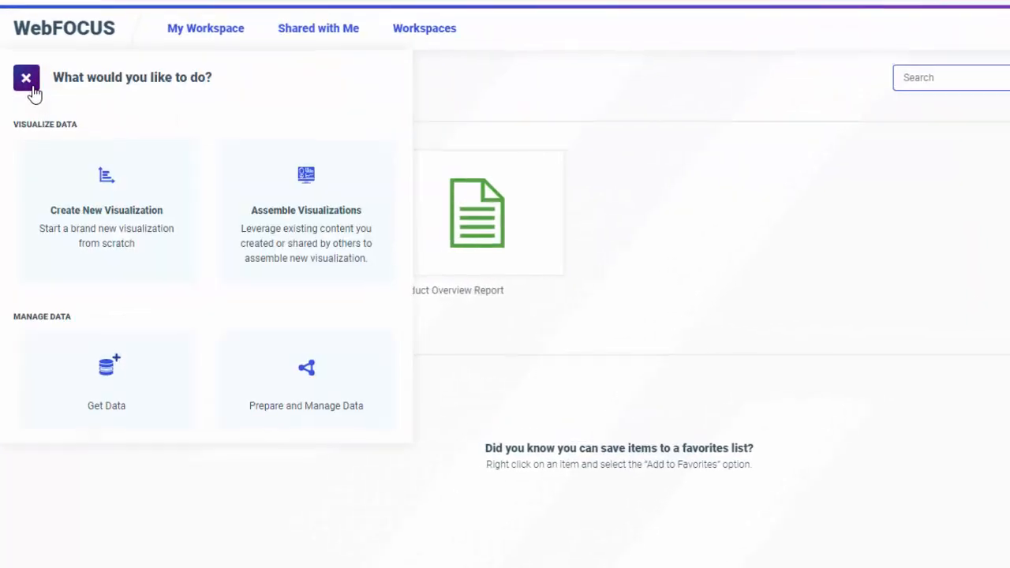
left_click(309, 218)
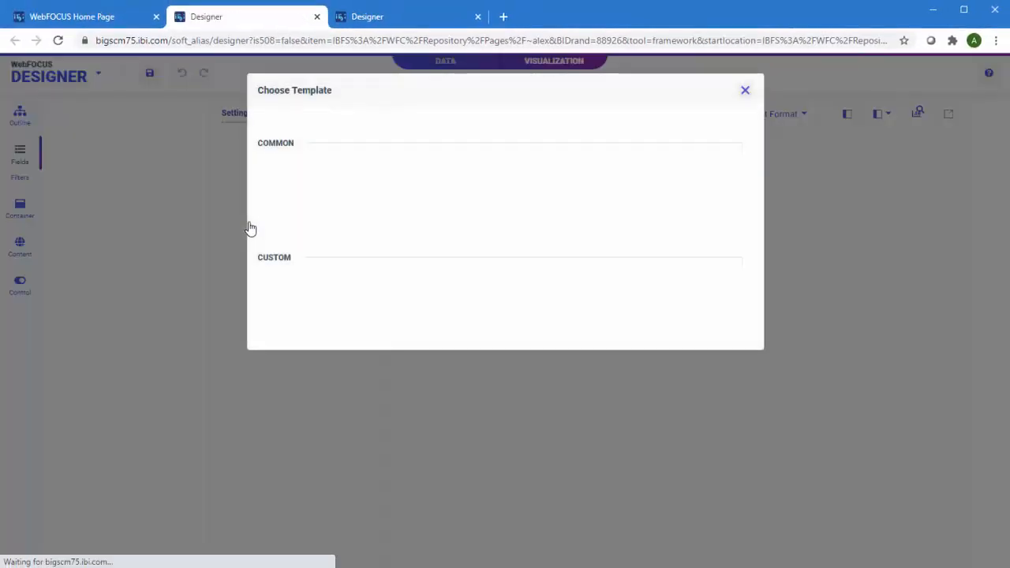
left_click(273, 213)
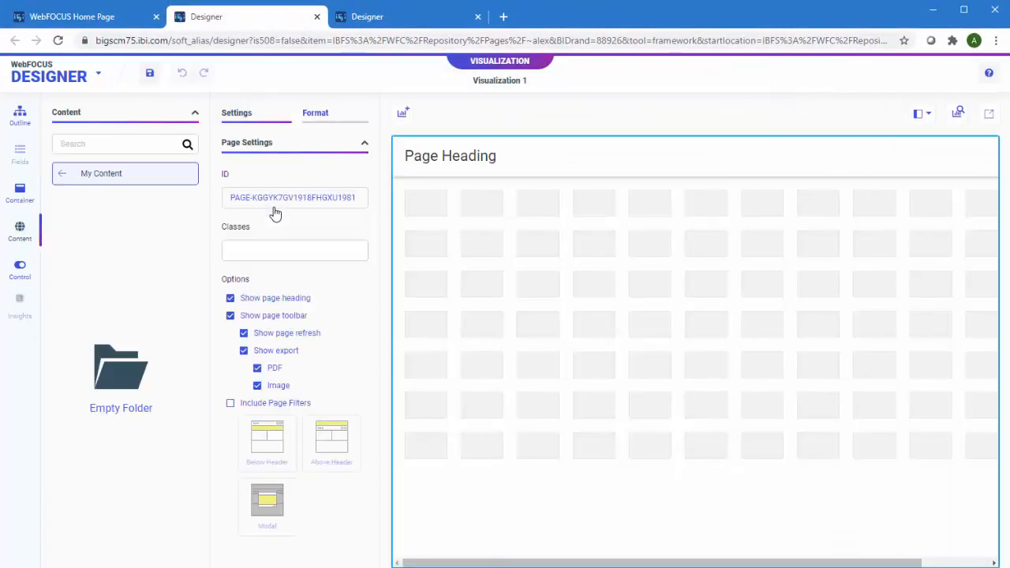
- Place the Subcategories over time chart from the Pages folder on the grid and extend it left to the page edge
left_click(129, 177)
left_click_drag(109, 294, 450, 282)
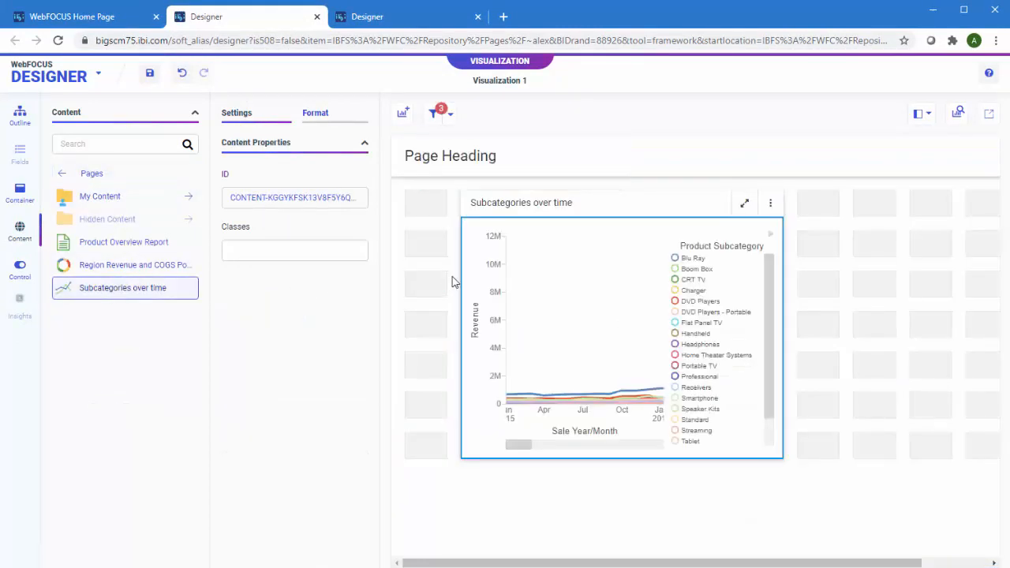
left_click_drag(461, 324, 405, 324)
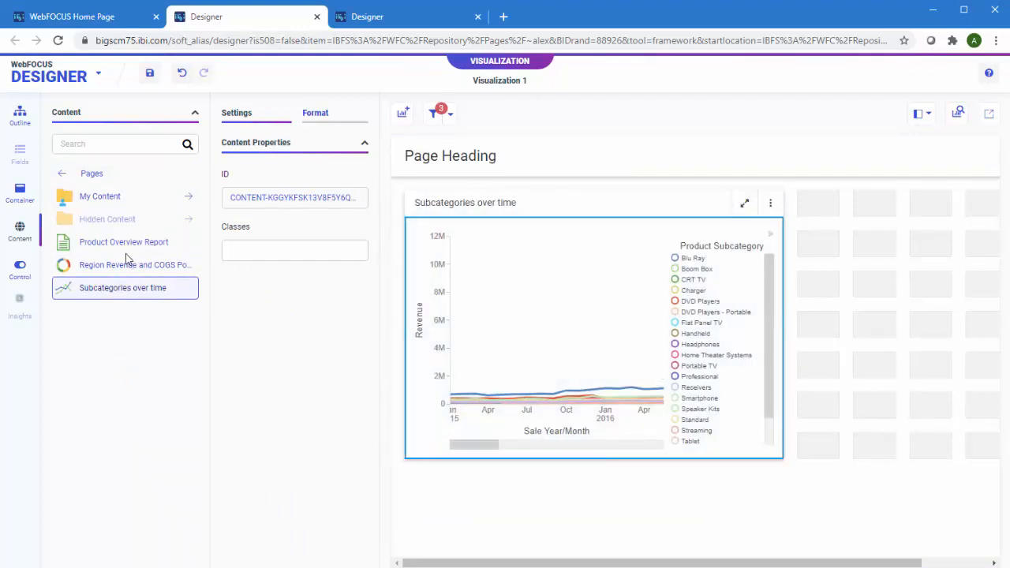
- Place the Product Overview Report on the grid and narrow its container from the left to fit beside the Subcategories over time chart
left_click_drag(116, 243, 818, 201)
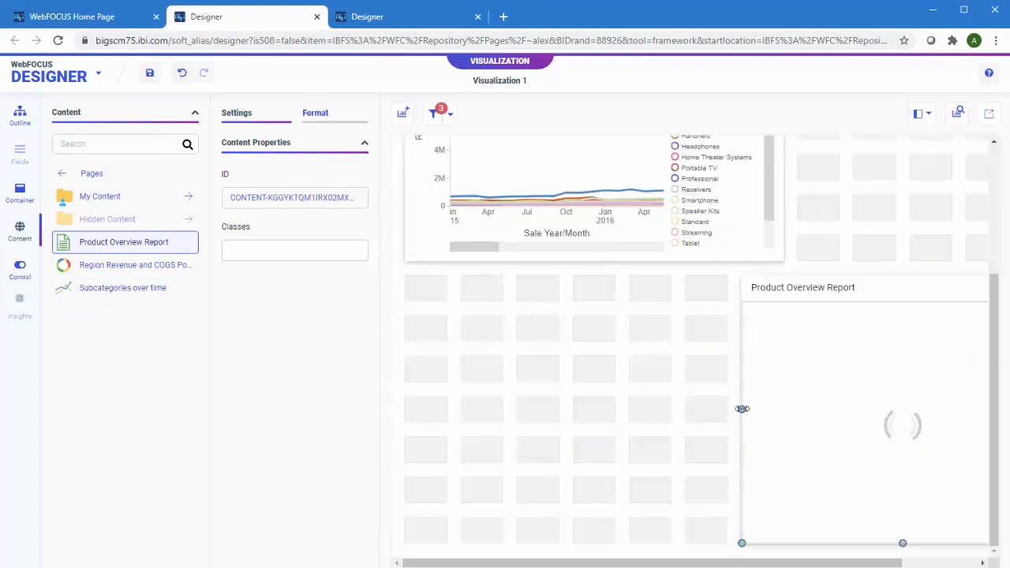
left_click_drag(742, 409, 811, 400)
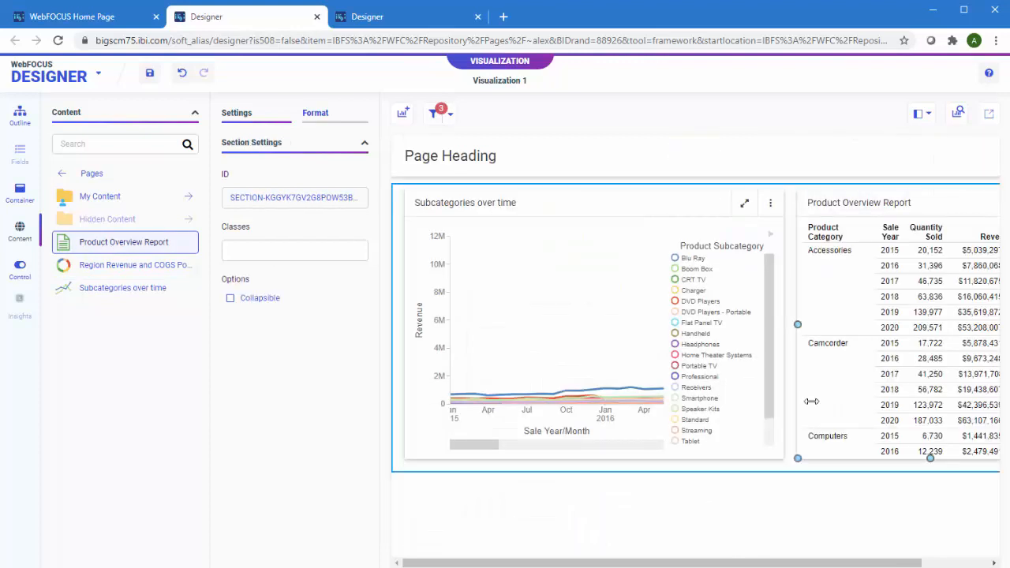
- Add the available filter controls to the page and convert the Product Category control to checkboxes
left_click(436, 117)
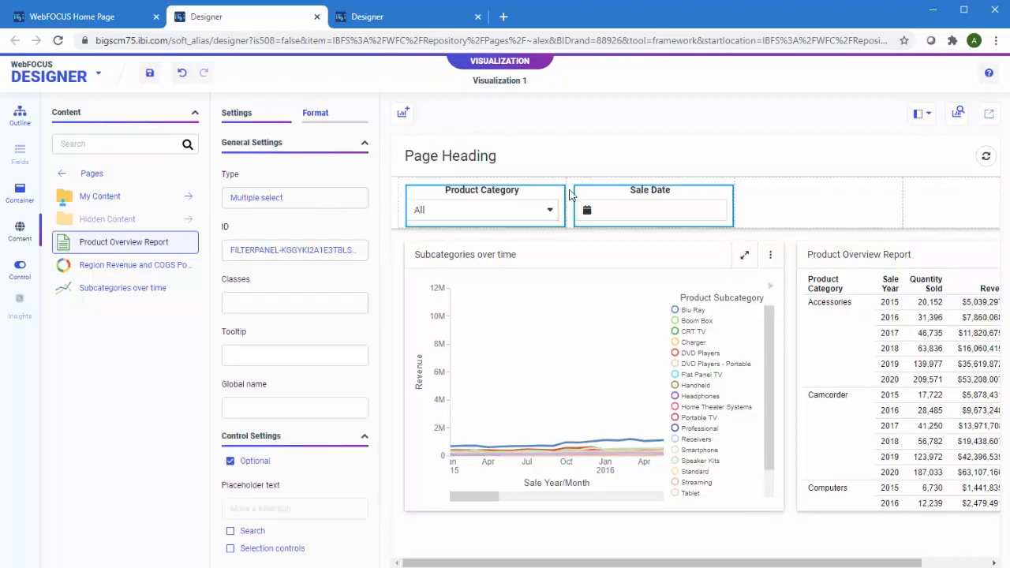
right_click(528, 195)
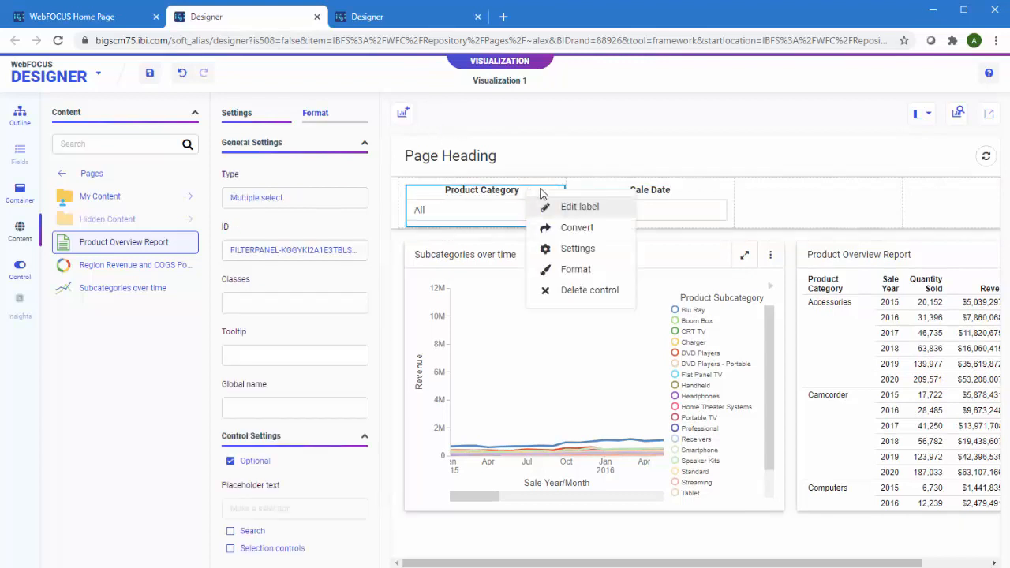
left_click(577, 228)
left_click(435, 135)
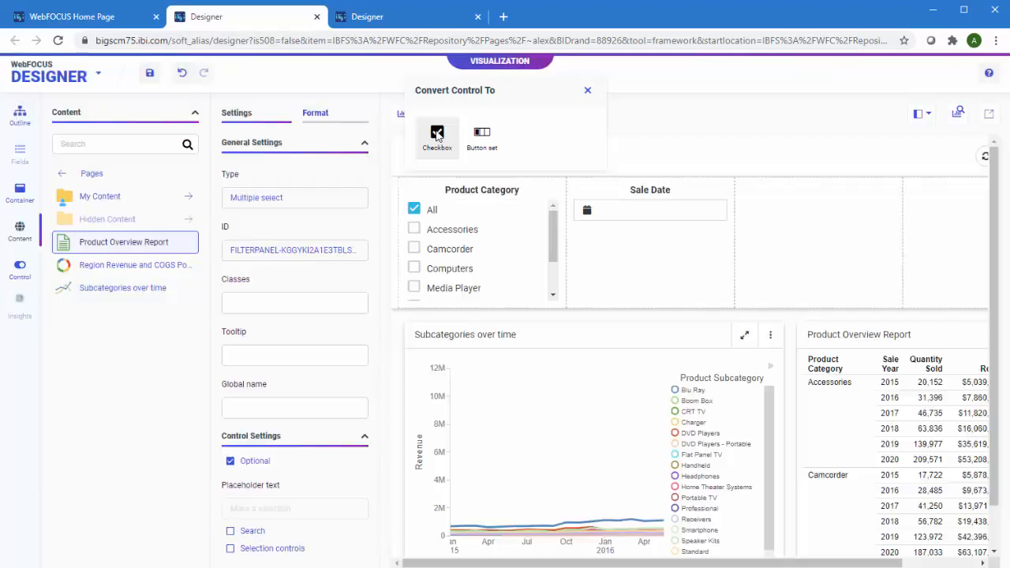
scroll(313, 226, "down", 4)
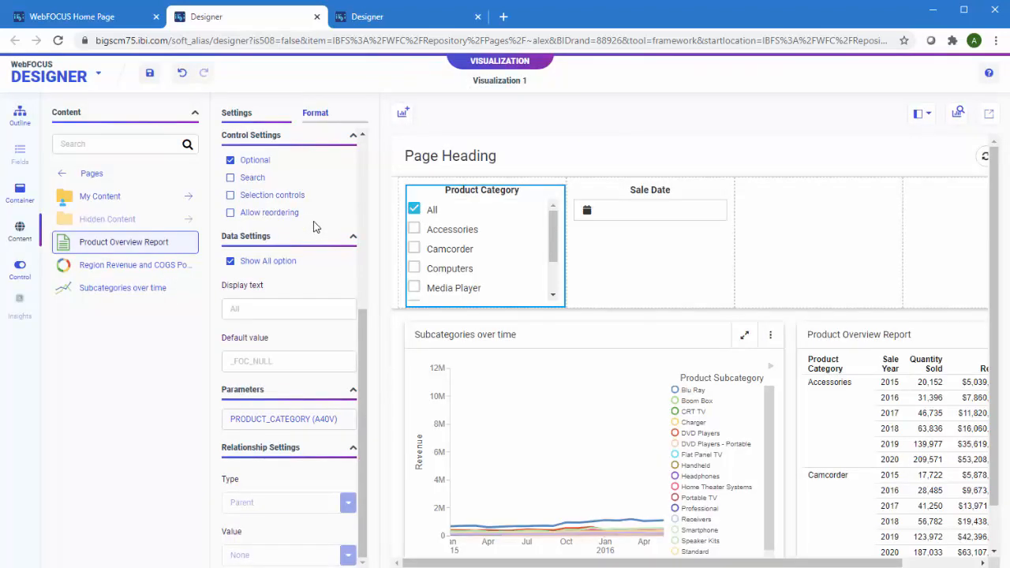
- Add a Grid container below the Subcategories over time chart and move the Sale Date control into its first row
left_click(18, 193)
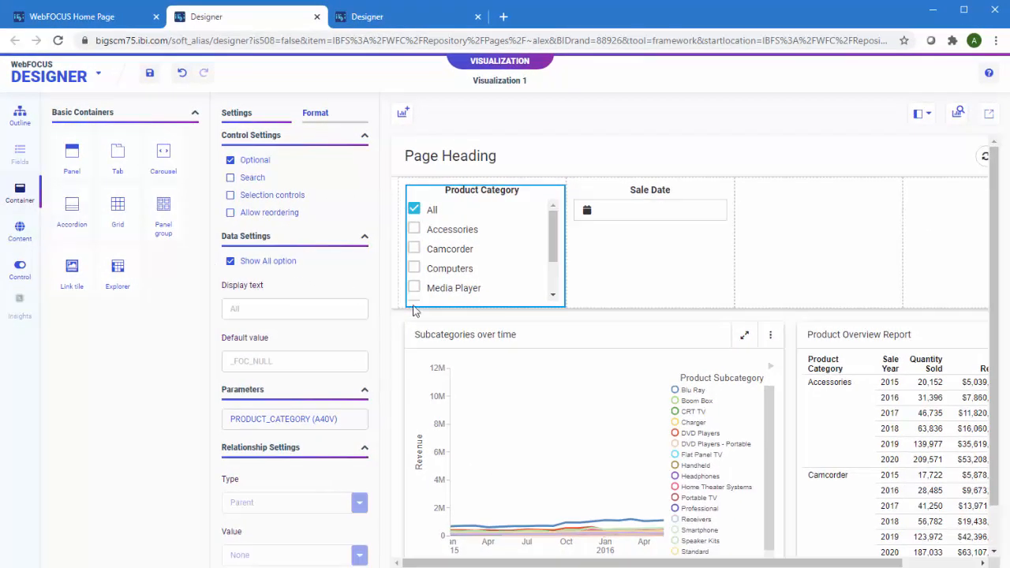
left_click_drag(138, 222, 431, 529)
left_click_drag(660, 155, 483, 328)
- Merge the two first-row cells of Panel 3 so the Sale Date control spans the full width
left_click(489, 346)
left_click(638, 346, "ctrl")
right_click(638, 345)
left_click(685, 458)
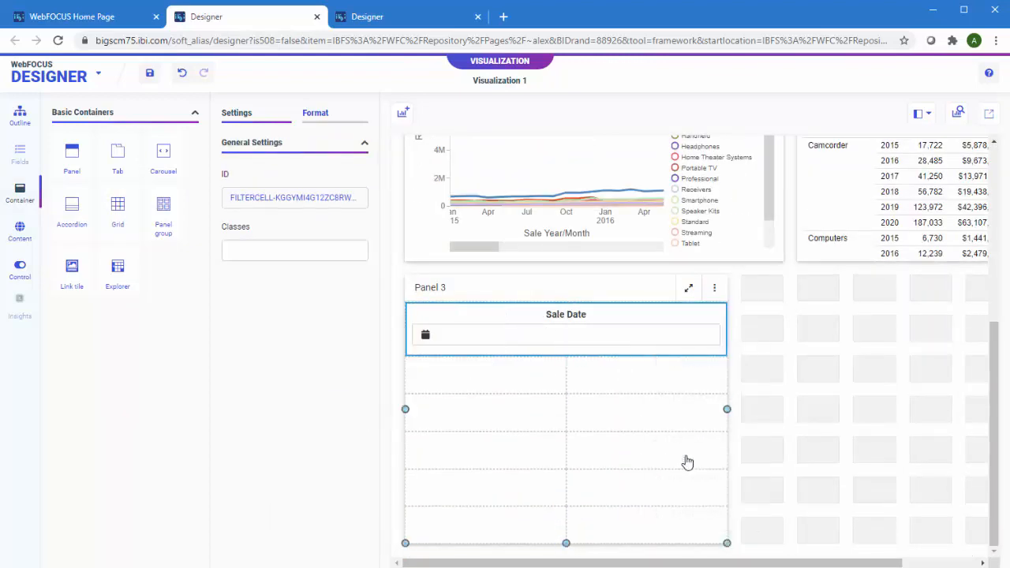
- Delete all empty cells below the Sale Date control in Panel 3 and shorten the panel from its bottom edge
scroll(563, 426, "up", 2)
left_click_drag(563, 426, 561, 461)
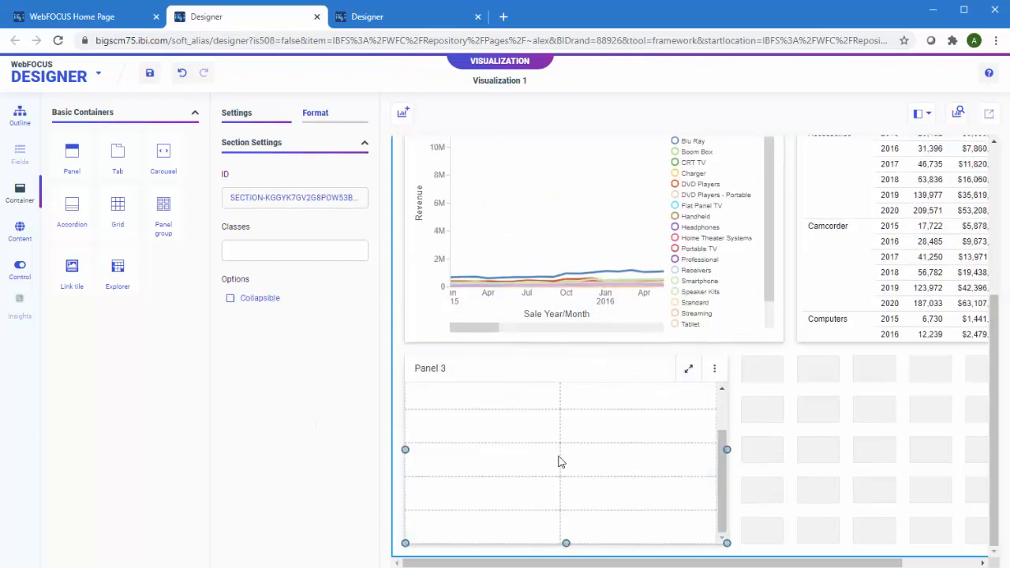
right_click(638, 520)
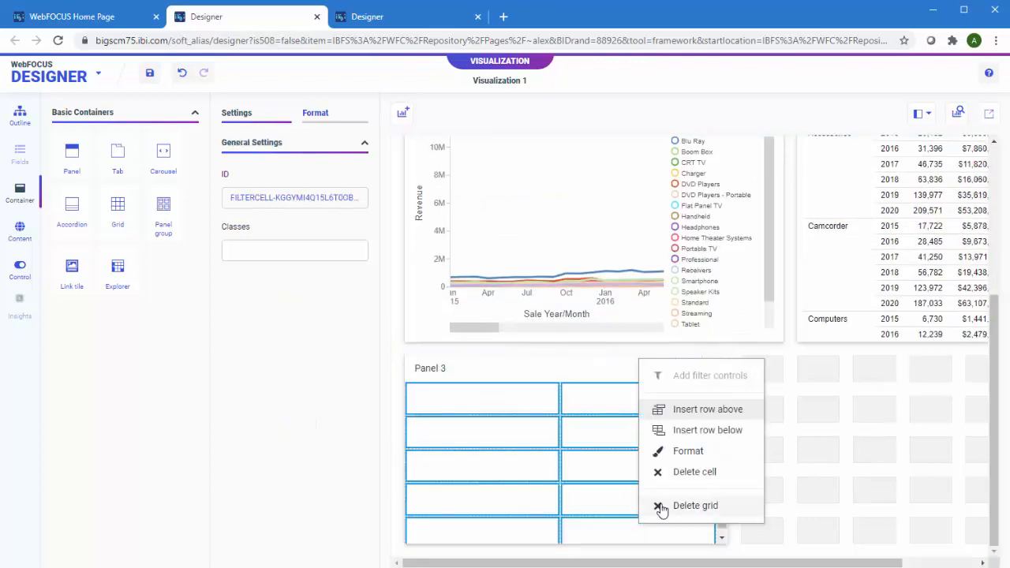
left_click(687, 473)
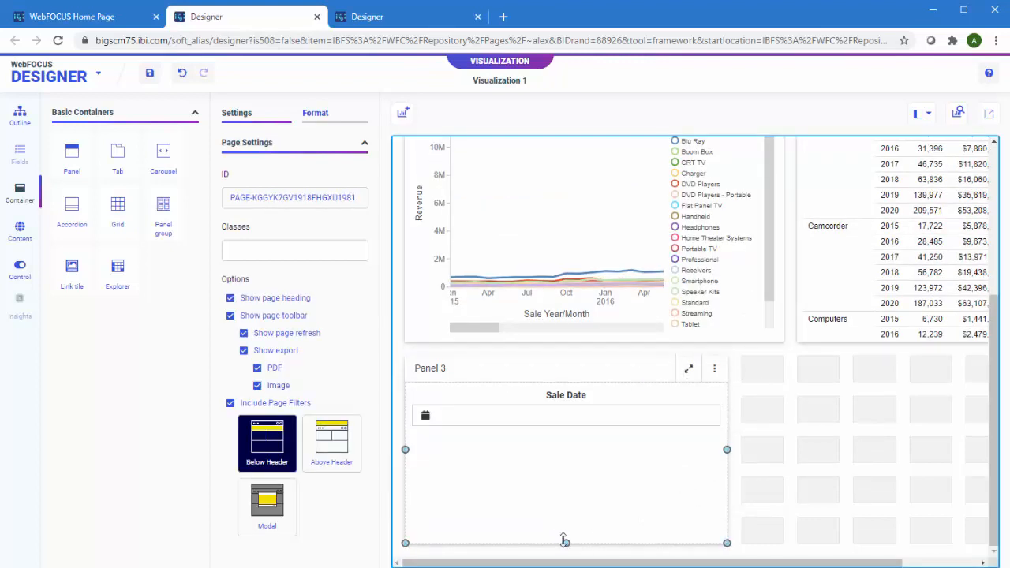
left_click_drag(565, 543, 567, 493)
scroll(567, 493, "up", 1)
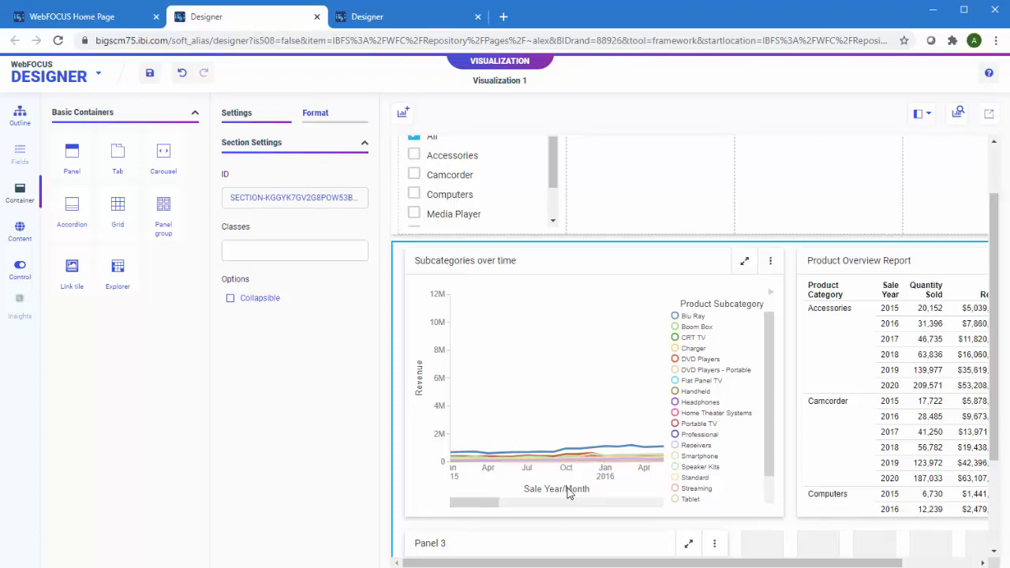
scroll(567, 493, "up", 1)
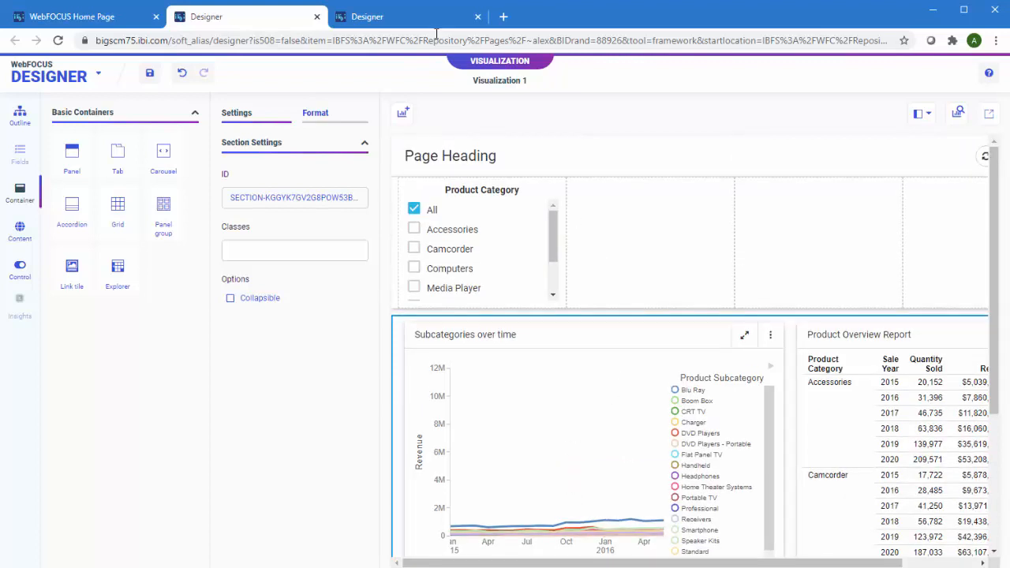
- Switch to the Midnight-themed page and open the options for the content of Visualization 3 in the outline
left_click(430, 27)
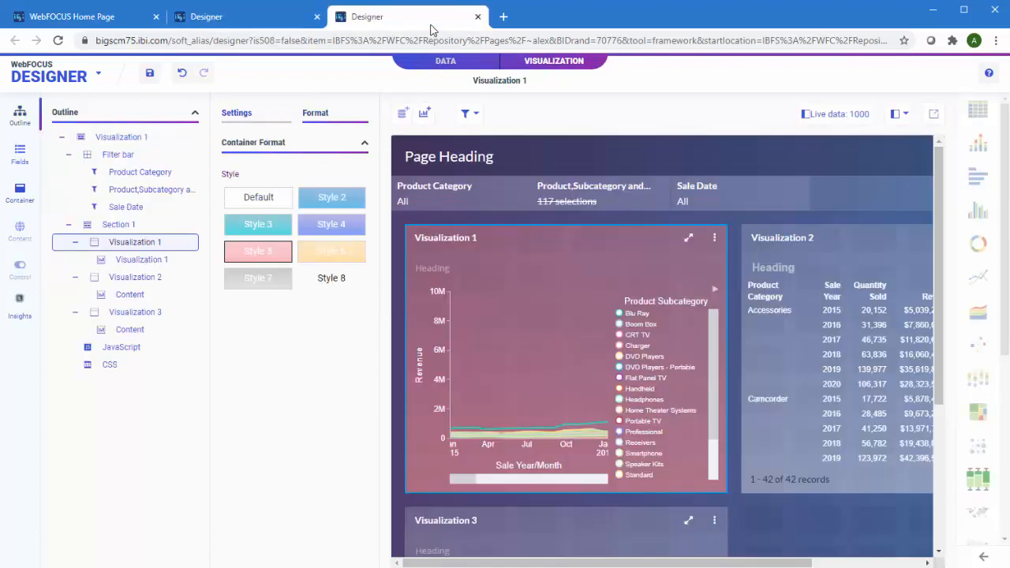
left_click(589, 517)
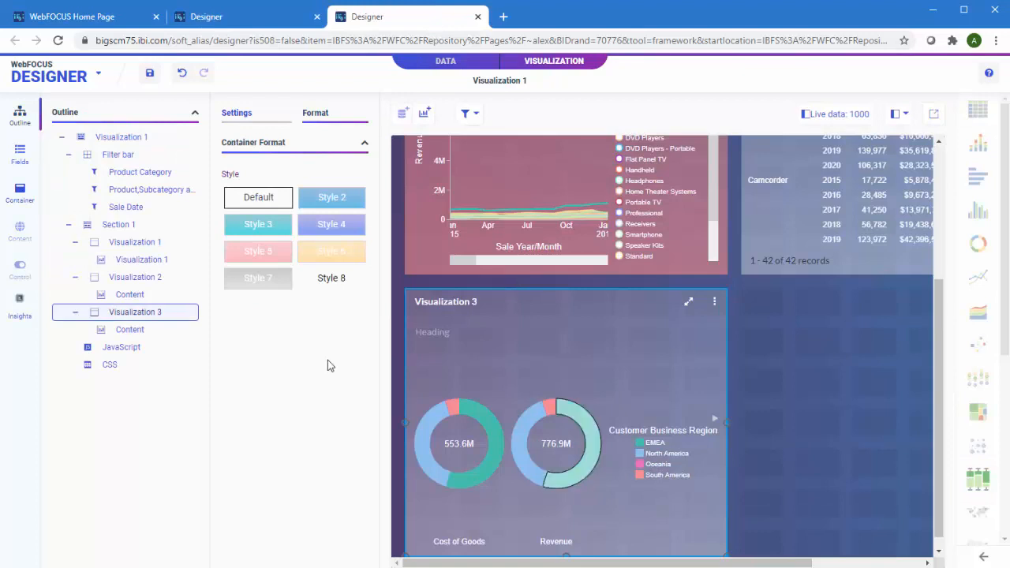
left_click(140, 333)
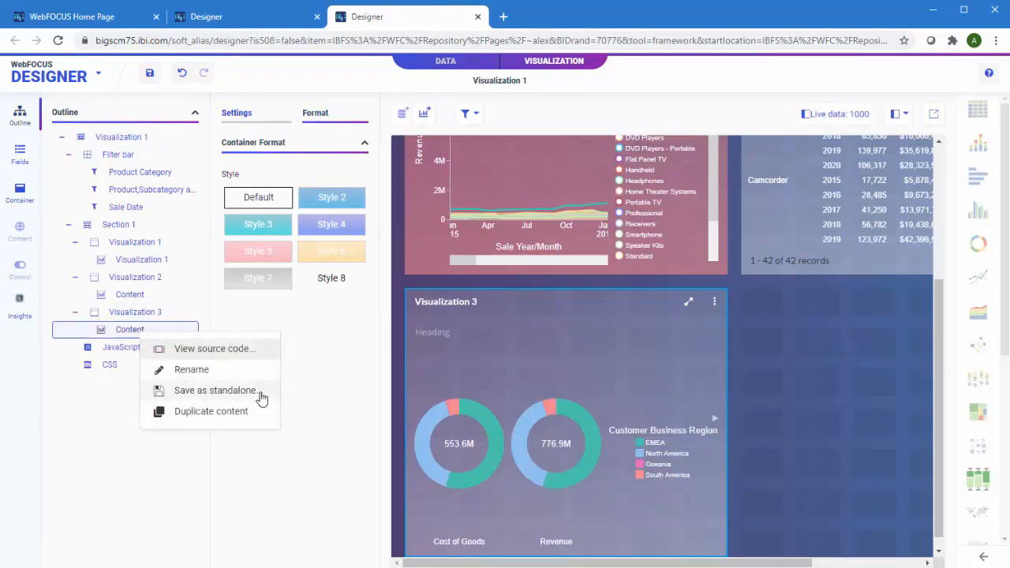